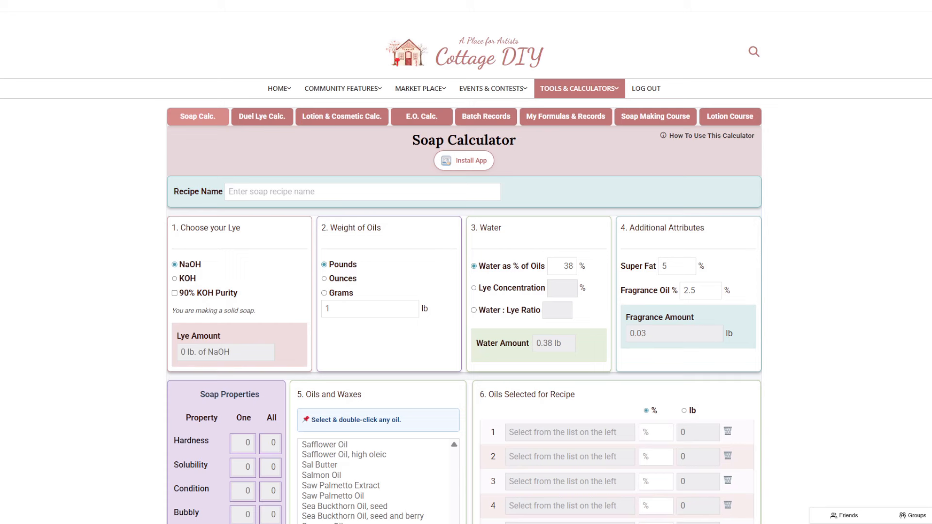
Name the recipe "One Simple Soap Formula" and add Olive Oil as its first oil at 100%.
{"action": "left_click", "coordinate": [420, 193]}
{"action": "type", "text": "One Simple Soap Formula"}
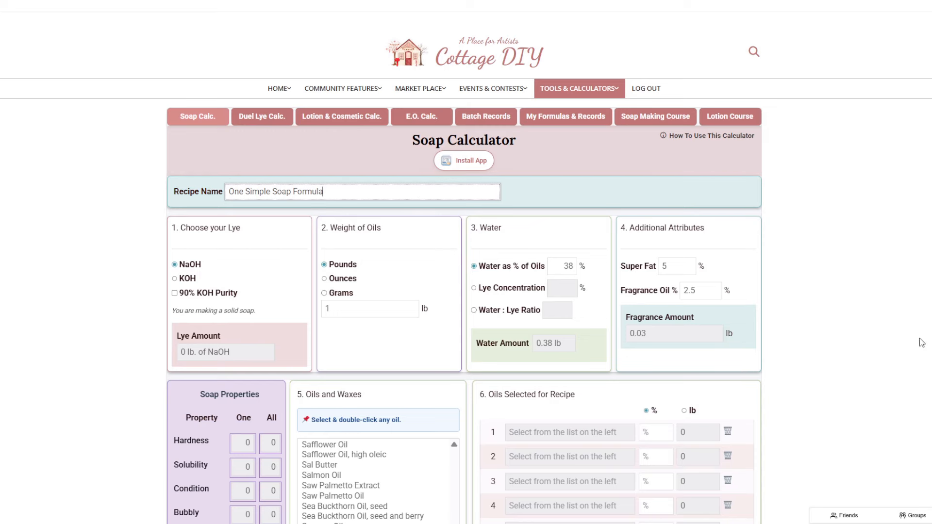
{"action": "scroll", "coordinate": [919, 322], "scroll_direction": "down", "scroll_amount": 5}
{"action": "scroll", "coordinate": [918, 322], "scroll_direction": "down", "scroll_amount": 1}
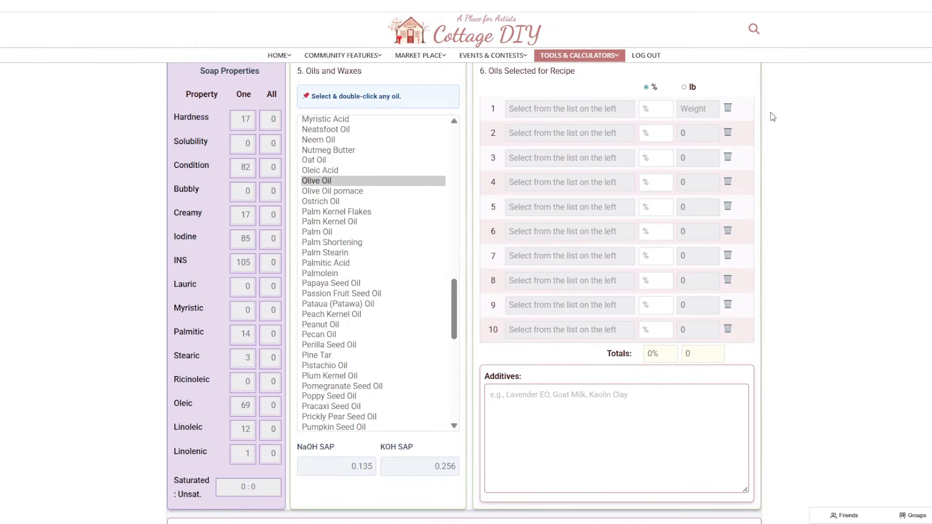
{"action": "double_click", "coordinate": [401, 183]}
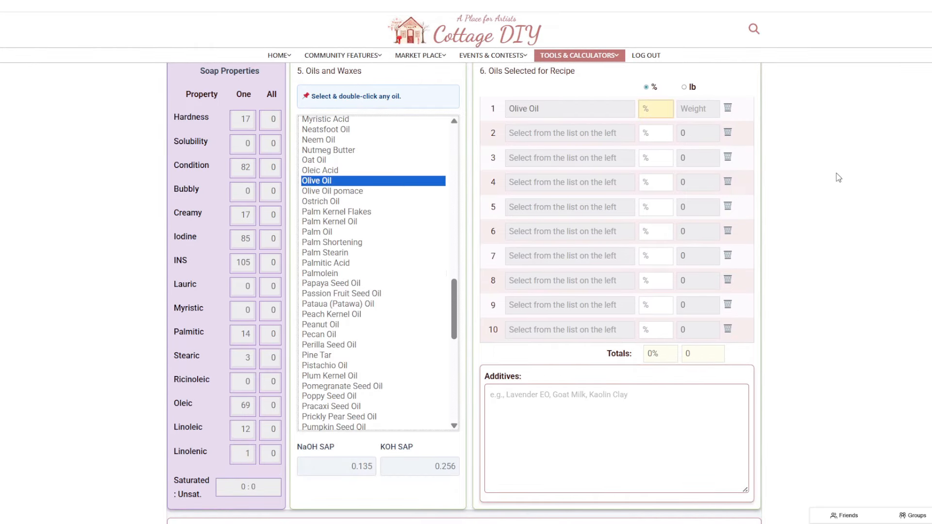
{"action": "left_click", "coordinate": [666, 110]}
{"action": "type", "text": "100"}
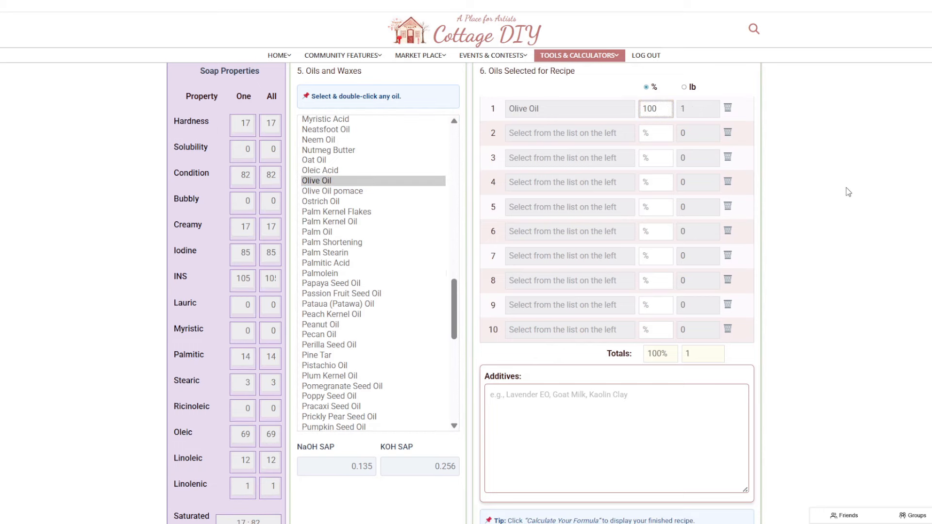
Set the weight of oils to 48 ounces.
{"action": "scroll", "coordinate": [846, 187], "scroll_direction": "up", "scroll_amount": 4}
{"action": "scroll", "coordinate": [845, 188], "scroll_direction": "up", "scroll_amount": 1}
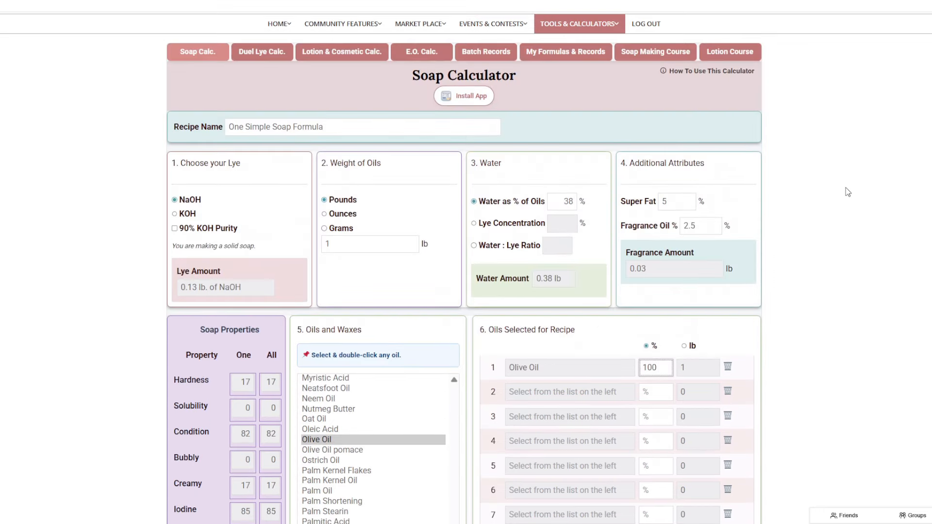
{"action": "left_click", "coordinate": [324, 214]}
{"action": "double_click", "coordinate": [328, 244]}
{"action": "type", "text": "48"}
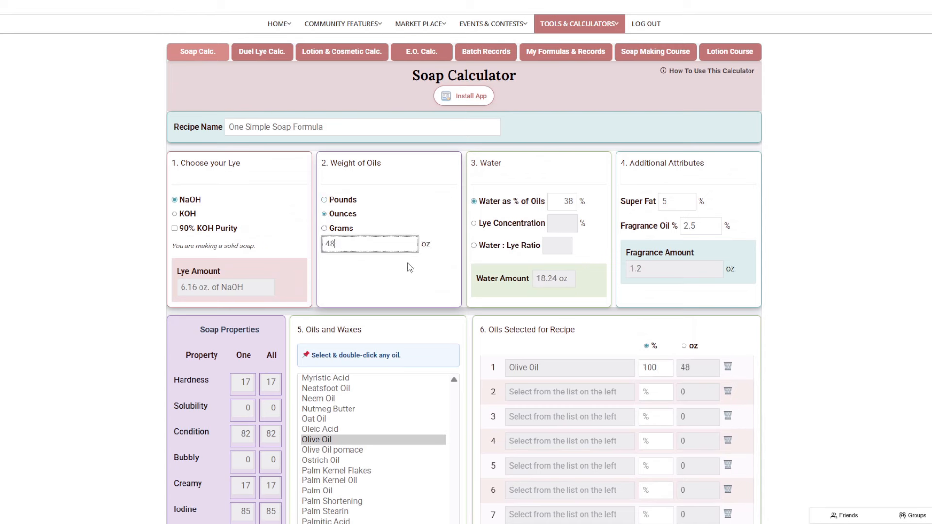
Set the water to 33% of the oils and the super fat to 7%.
{"action": "double_click", "coordinate": [565, 201]}
{"action": "type", "text": "33"}
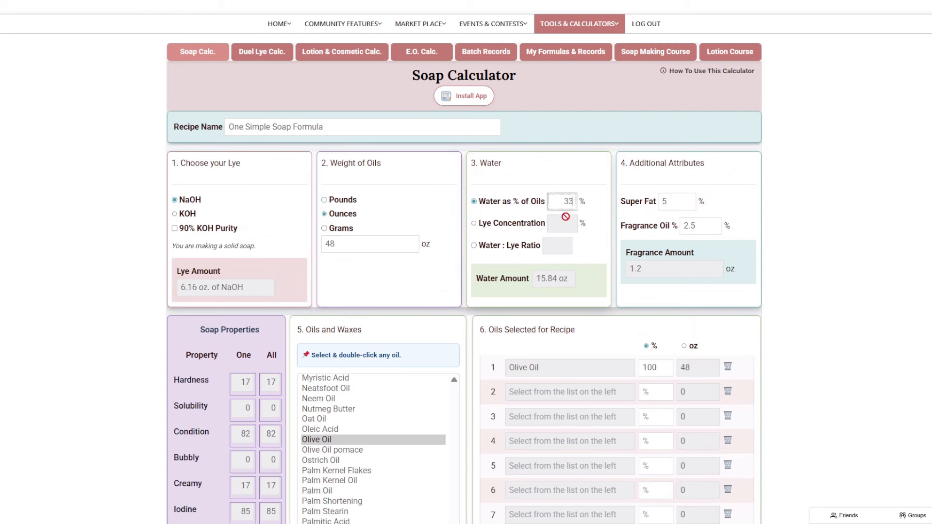
{"action": "double_click", "coordinate": [672, 200]}
{"action": "type", "text": "7"}
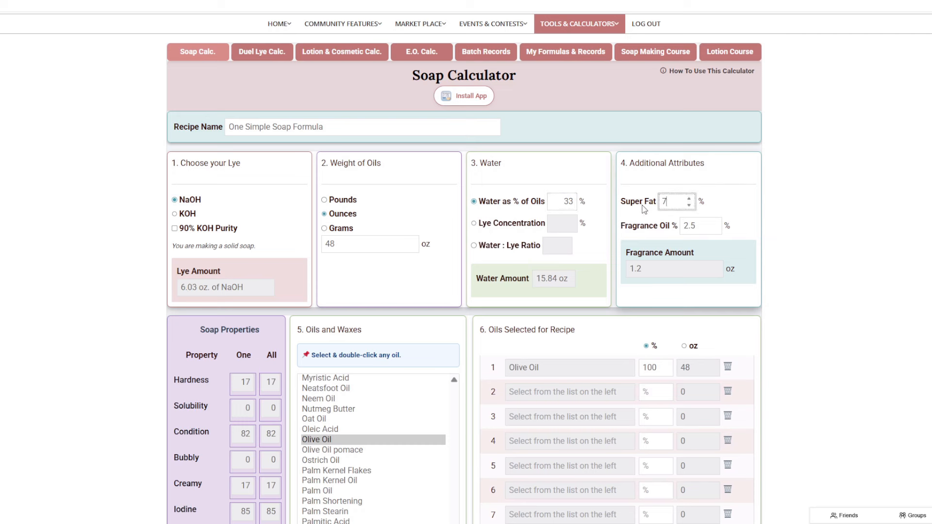
{"action": "left_click", "coordinate": [176, 221]}
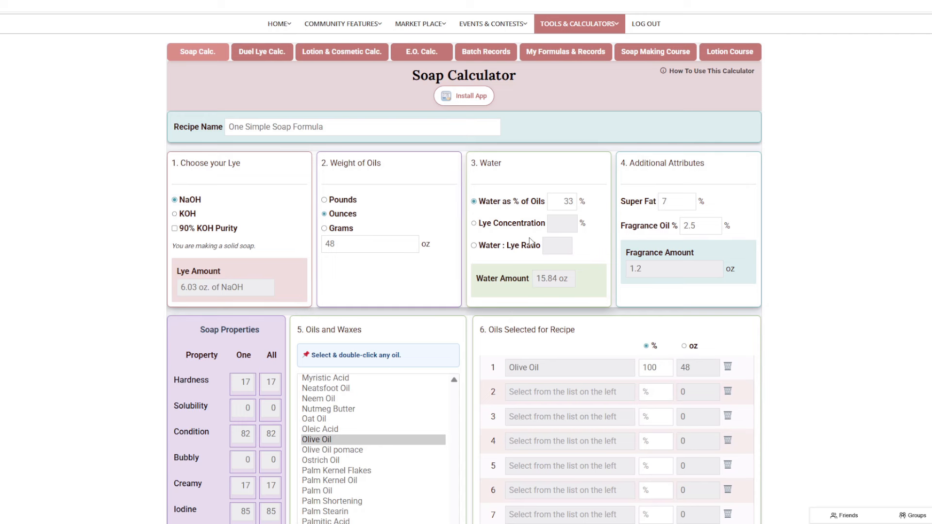
{"action": "left_click_drag", "start_coordinate": [561, 201], "coordinate": [581, 201]}
{"action": "type", "text": "33"}
Add Palmitic Acid, Ostrich Oil, Linseed Oil (flax) and Kukui Nut Oil to the recipe's selected oils.
{"action": "scroll", "coordinate": [844, 366], "scroll_direction": "down", "scroll_amount": 5}
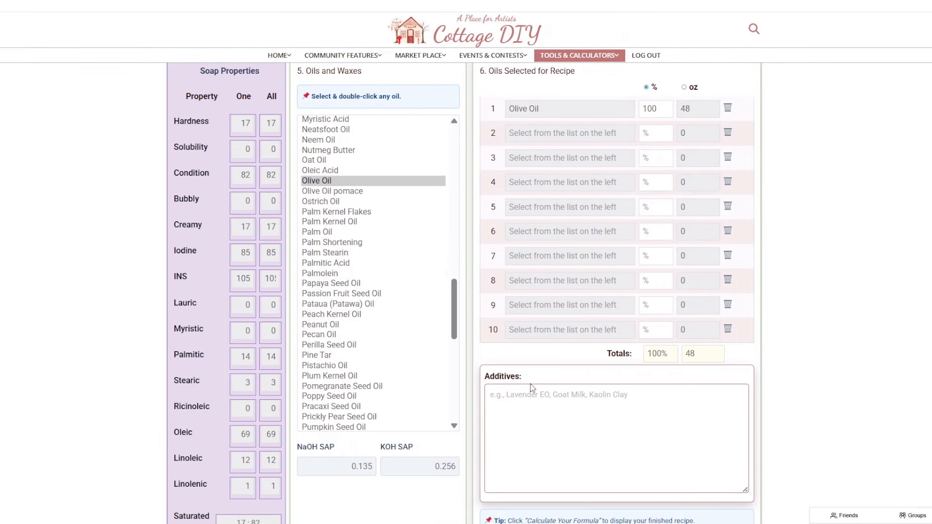
{"action": "double_click", "coordinate": [326, 262]}
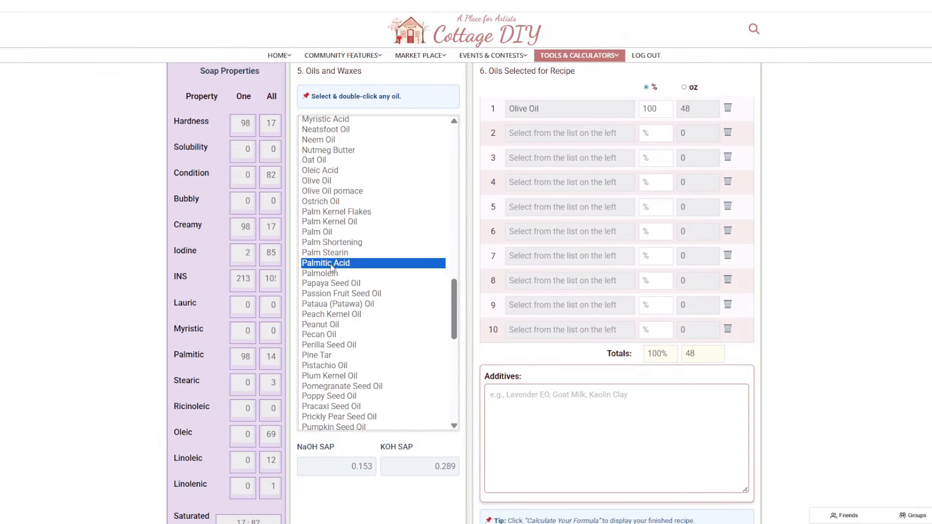
{"action": "double_click", "coordinate": [327, 202]}
{"action": "scroll", "coordinate": [353, 266], "scroll_direction": "up", "scroll_amount": 3}
{"action": "scroll", "coordinate": [352, 266], "scroll_direction": "up", "scroll_amount": 2}
{"action": "double_click", "coordinate": [330, 203]}
{"action": "double_click", "coordinate": [325, 152]}
Set Olive Oil to 60% and Palmitic Acid, Ostrich Oil, Linseed Oil and Kukui Nut Oil to 10% each.
{"action": "left_click_drag", "start_coordinate": [661, 107], "coordinate": [638, 110]}
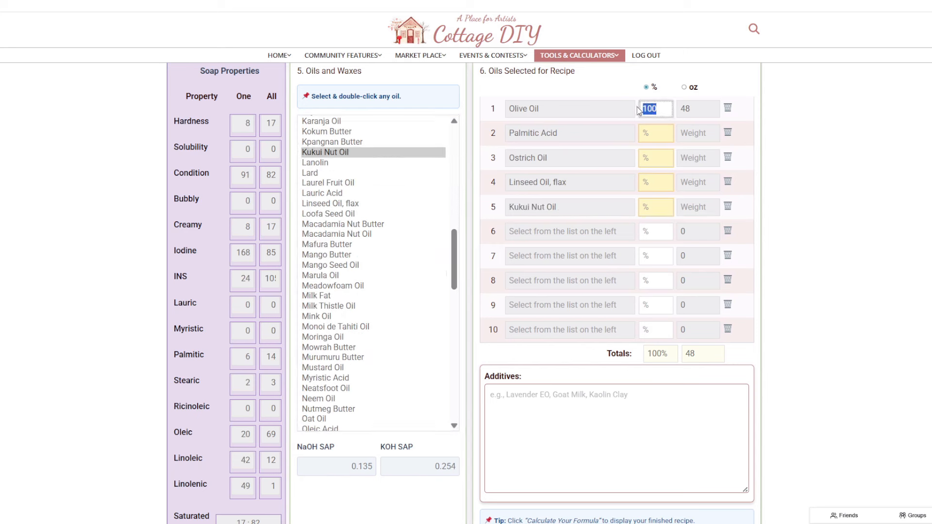
{"action": "type", "text": "60"}
{"action": "key", "text": "Tab"}
{"action": "type", "text": "10"}
{"action": "key", "text": "Tab"}
{"action": "type", "text": "10"}
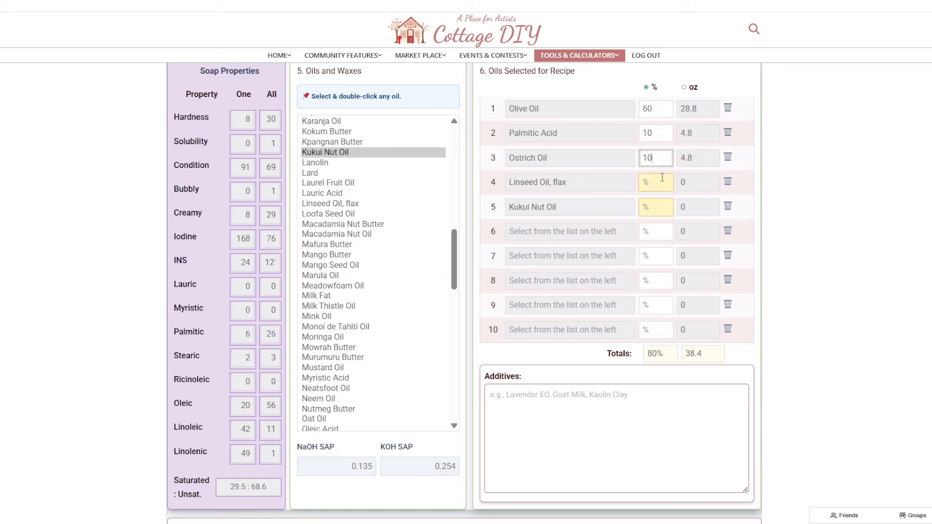
{"action": "key", "text": "Tab"}
{"action": "type", "text": "10"}
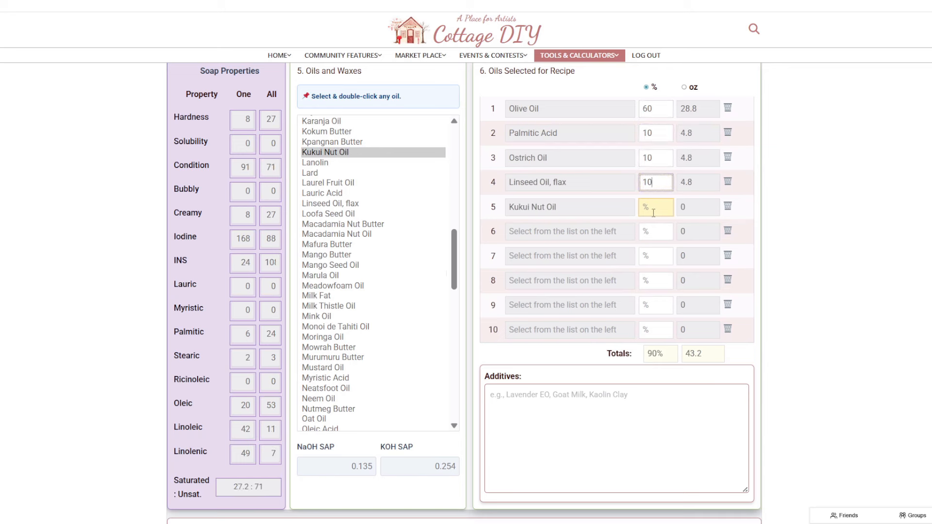
{"action": "key", "text": "Tab"}
{"action": "type", "text": "10"}
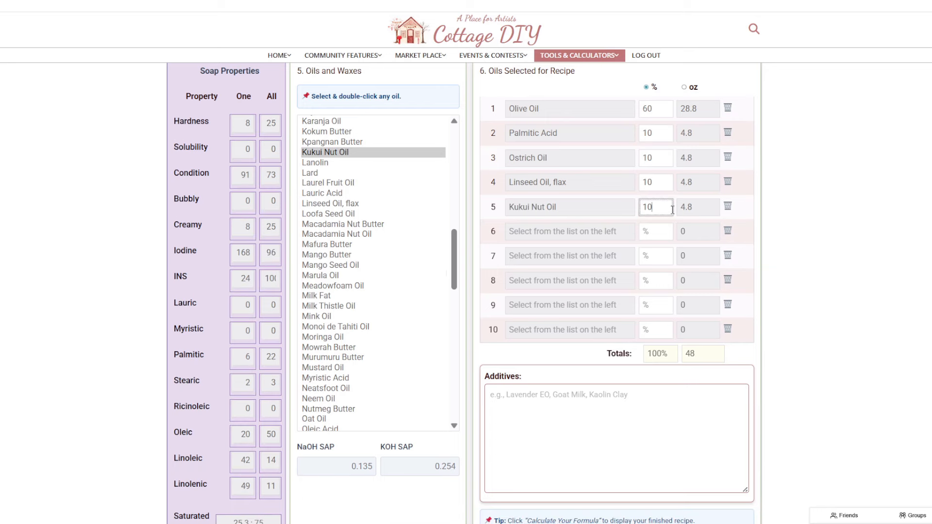
Calculate the soap formula and save the finished recipe.
{"action": "scroll", "coordinate": [854, 258], "scroll_direction": "down", "scroll_amount": 6}
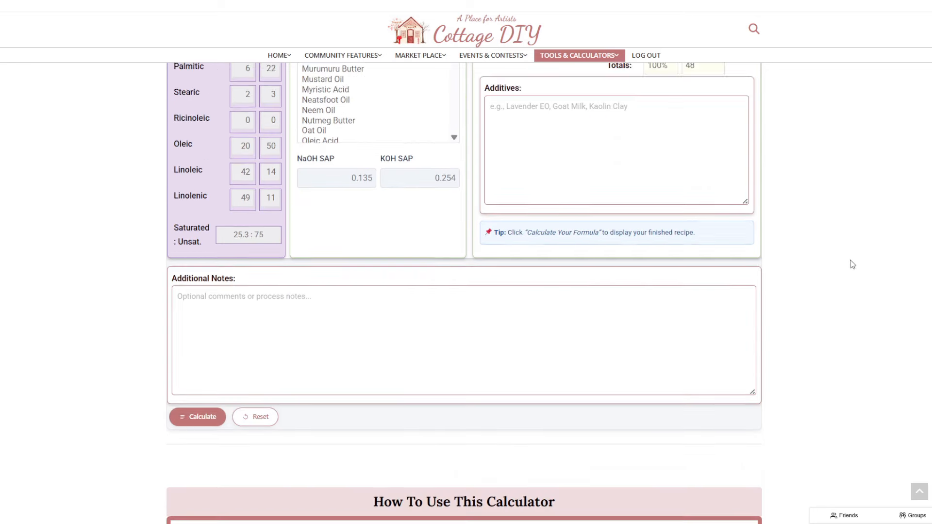
{"action": "left_click", "coordinate": [199, 381]}
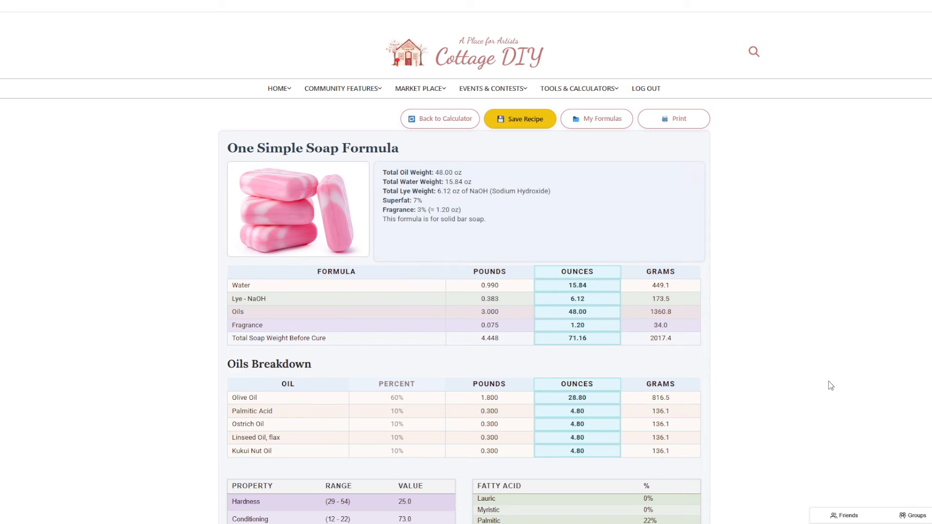
{"action": "scroll", "coordinate": [831, 385], "scroll_direction": "down", "scroll_amount": 5}
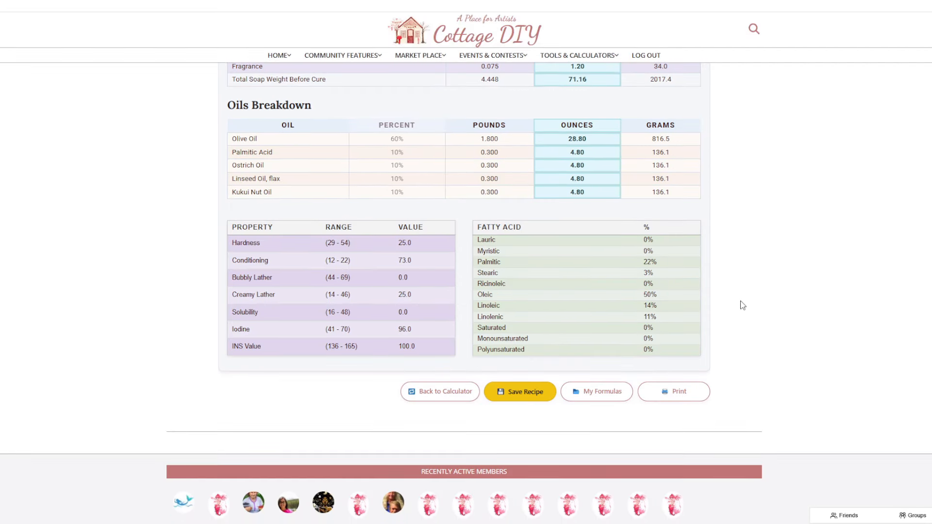
{"action": "scroll", "coordinate": [742, 305], "scroll_direction": "up", "scroll_amount": 5}
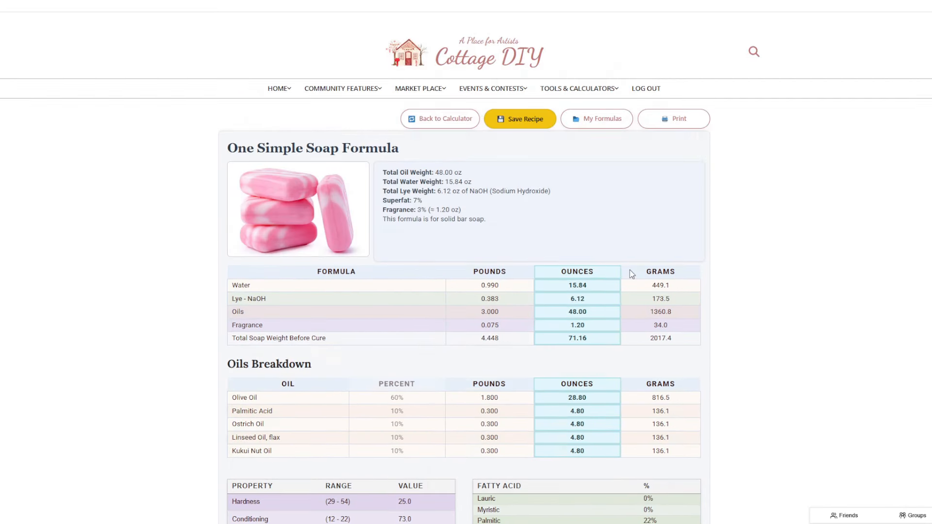
{"action": "left_click", "coordinate": [508, 130]}
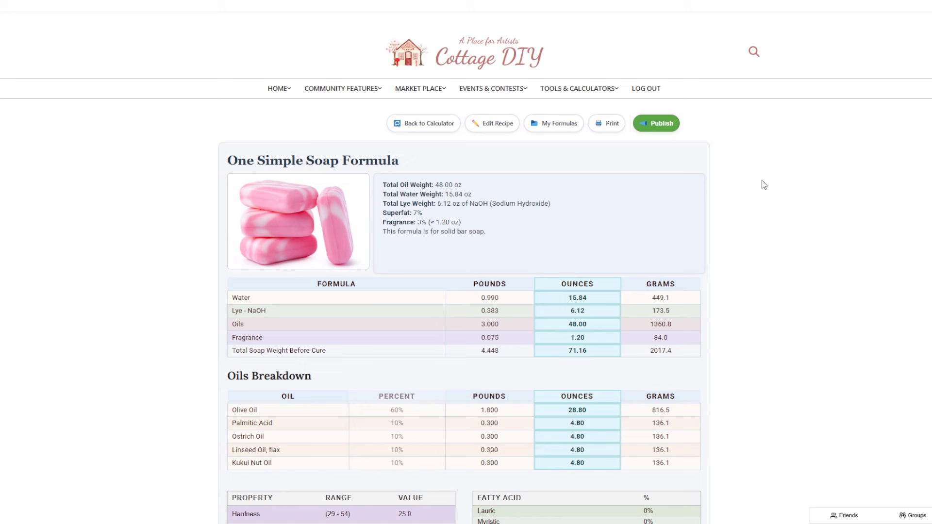
Open the saved formulas and records, and search their titles for "creme".
{"action": "left_click", "coordinate": [561, 127]}
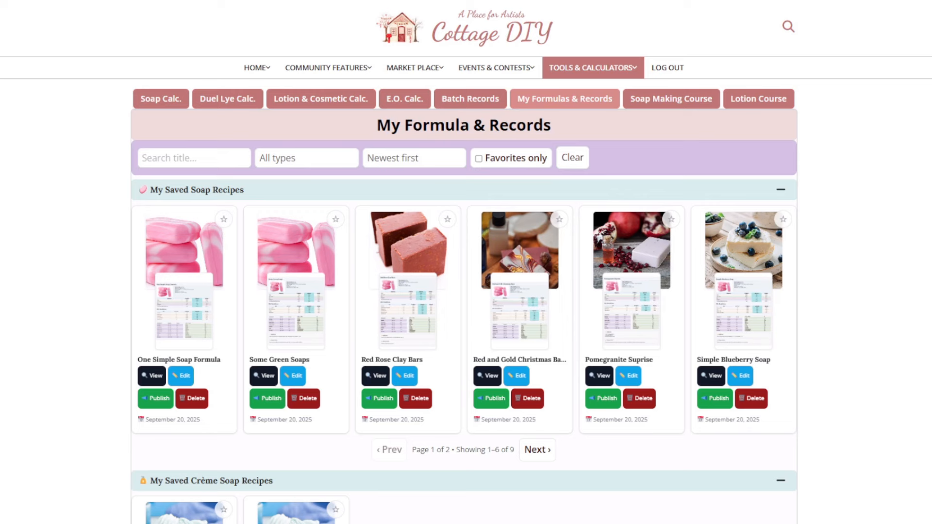
{"action": "left_click", "coordinate": [535, 448]}
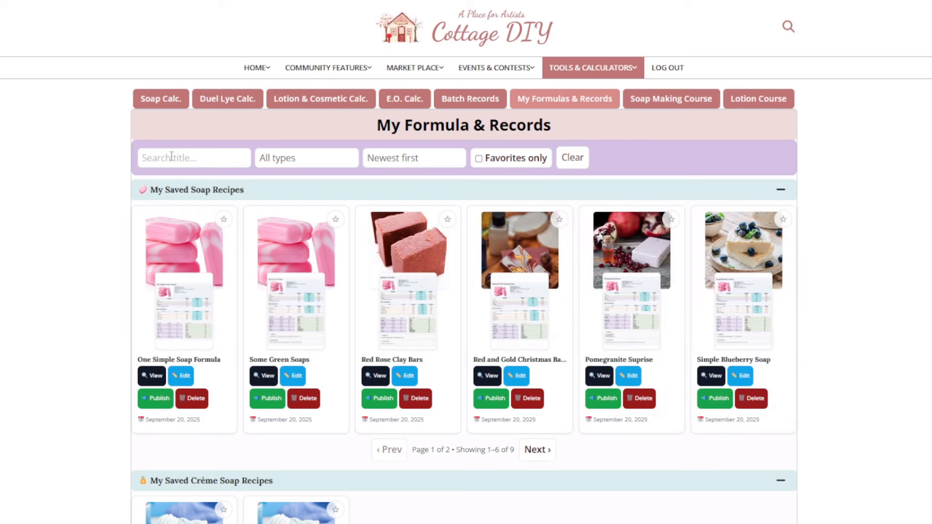
{"action": "left_click", "coordinate": [170, 156]}
{"action": "type", "text": "creme"}
Collapse the saved soap recipes and saved crème soap recipes sections.
{"action": "left_click", "coordinate": [780, 192]}
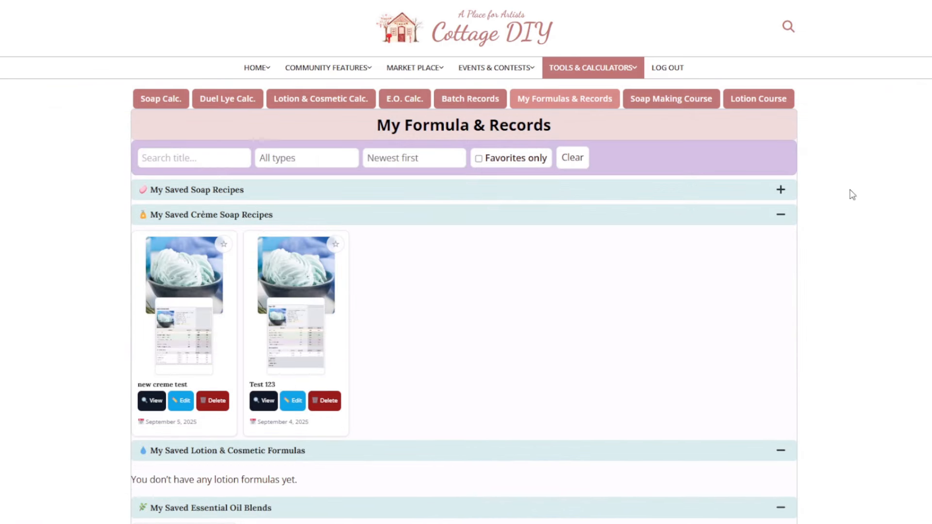
{"action": "left_click", "coordinate": [781, 190]}
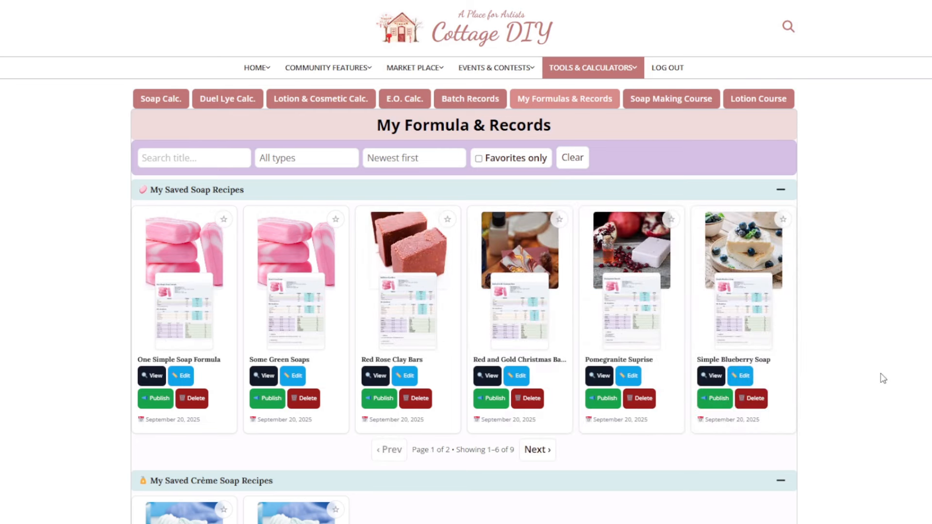
{"action": "left_click", "coordinate": [781, 190]}
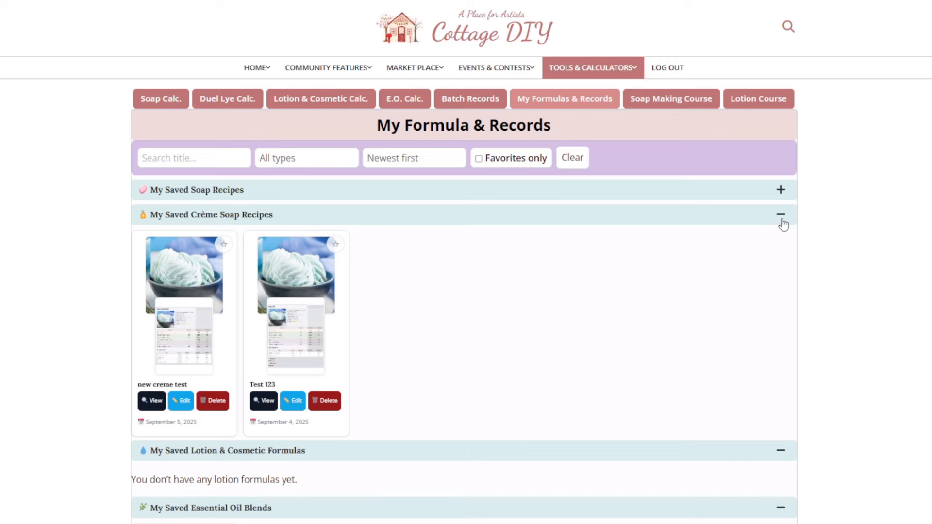
{"action": "left_click", "coordinate": [782, 216]}
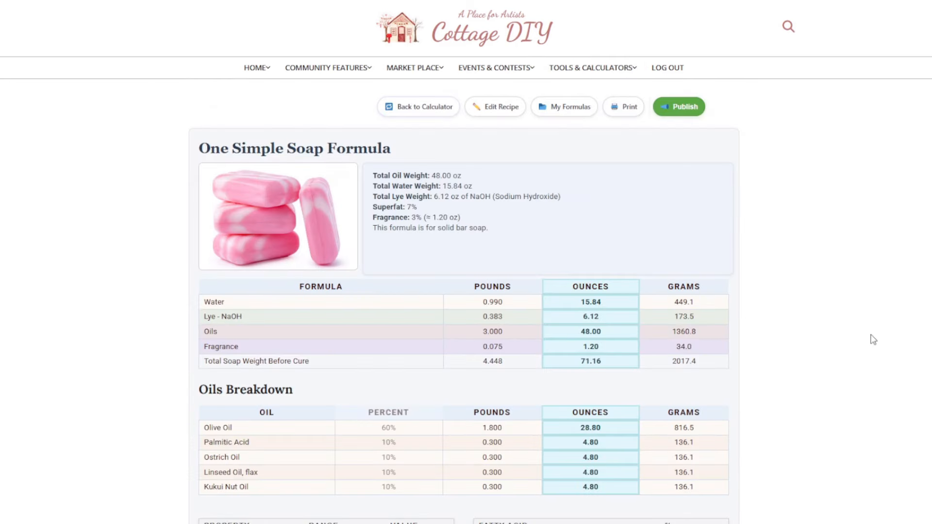
Review the saved One Simple Soap Formula recipe, including its oils breakdown, soap properties and fatty acids.
{"action": "scroll", "coordinate": [873, 339], "scroll_direction": "down", "scroll_amount": 5}
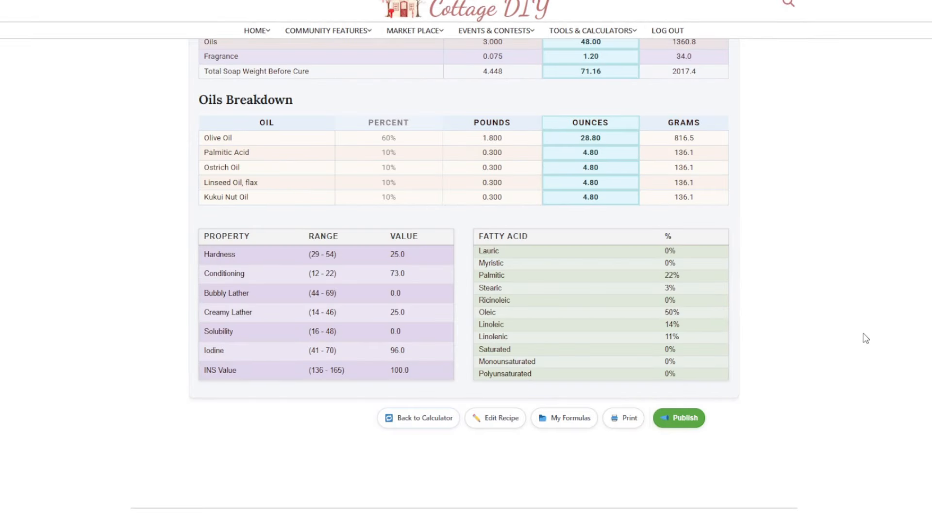
{"action": "scroll", "coordinate": [663, 215], "scroll_direction": "up", "scroll_amount": 5}
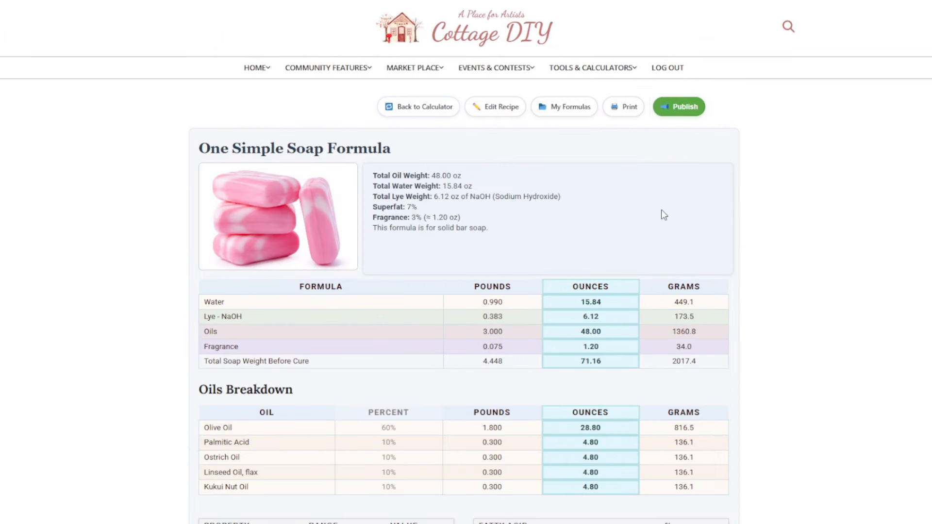